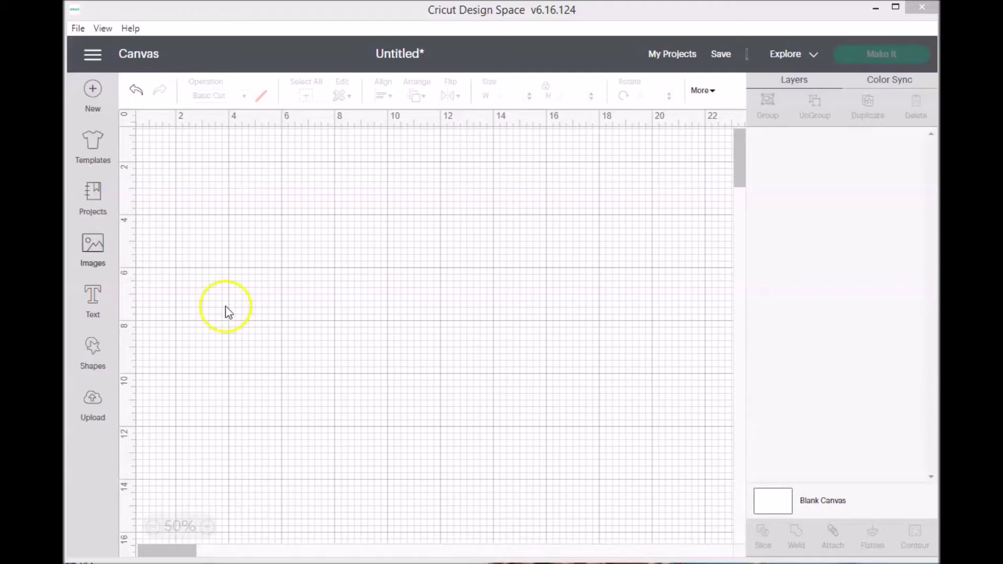
Step: Place the Snowman Candy Wrap upload from Recent Uploads on the canvas at 11.532 × 15.042 in
click(94, 406)
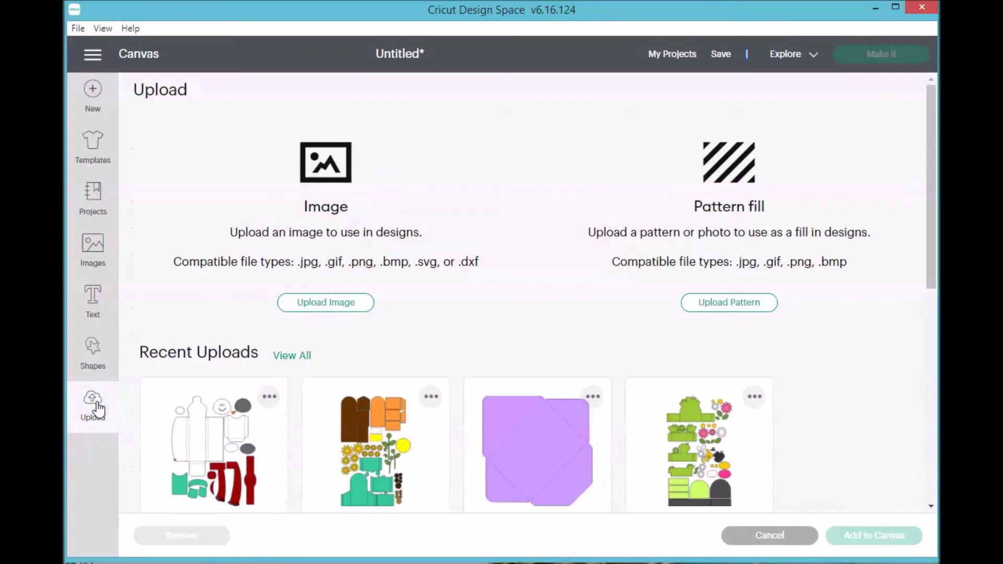
click(235, 462)
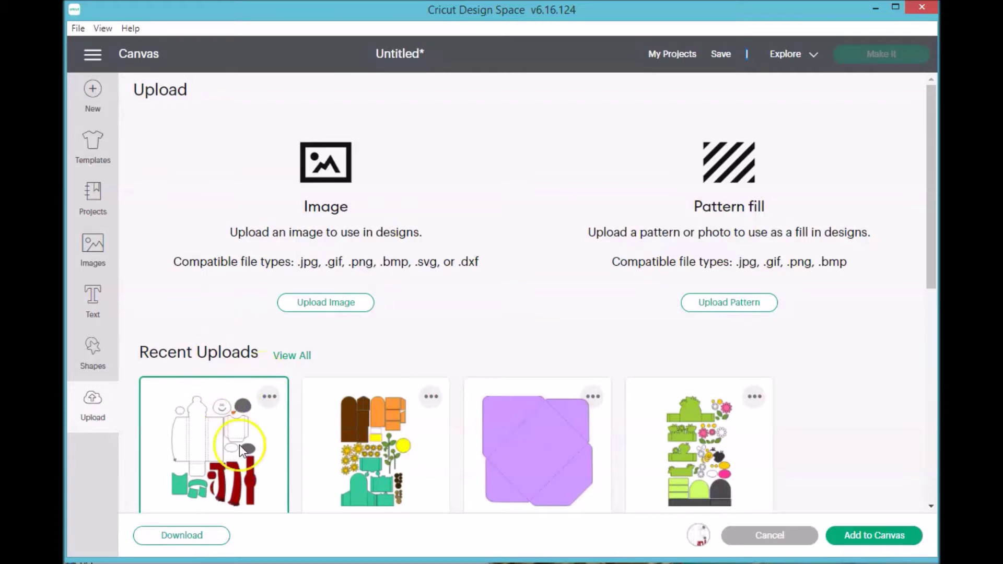
click(886, 539)
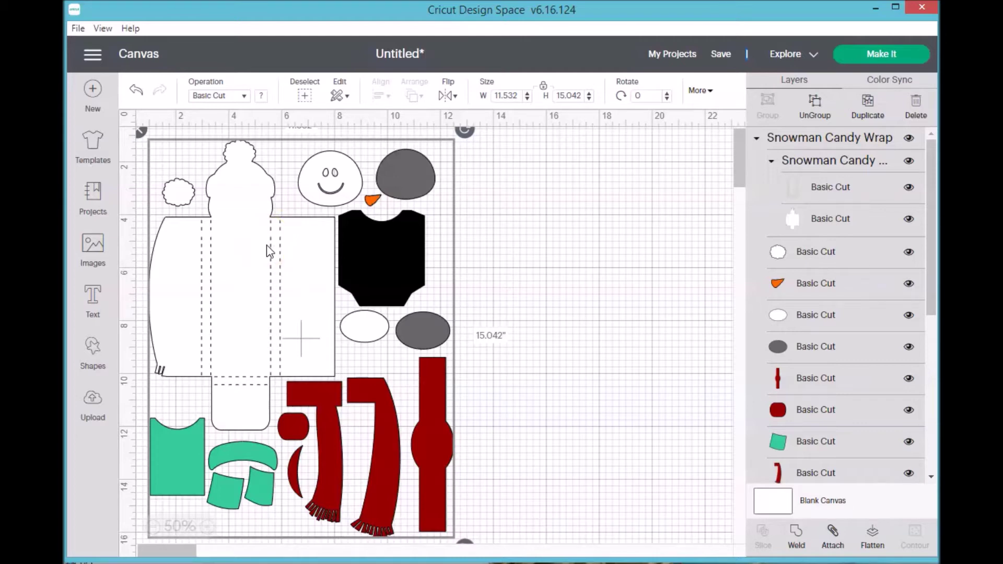
Step: Ungroup the Snowman Candy Wrap into separate pieces and select the white wrap body
right_click(269, 251)
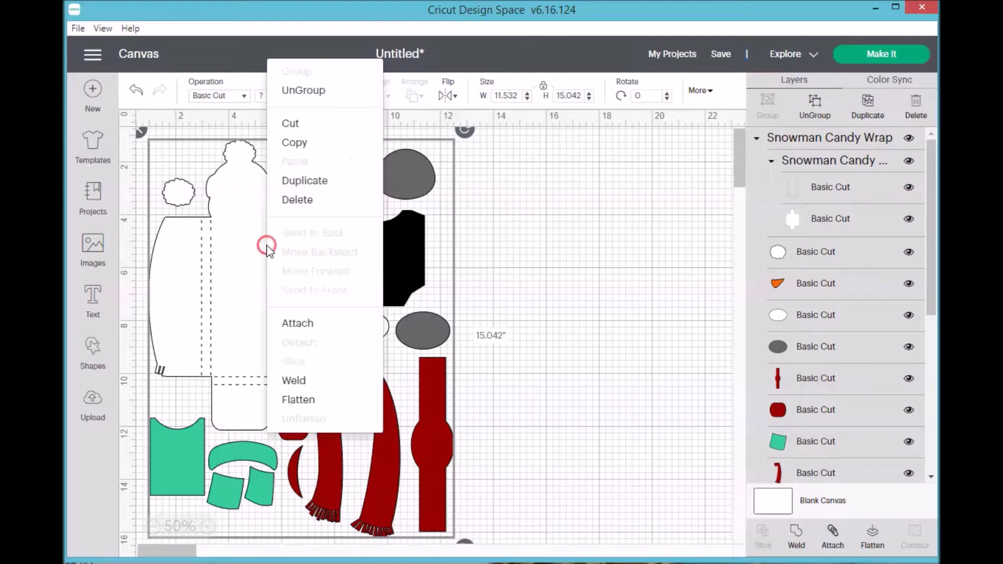
click(317, 94)
click(634, 236)
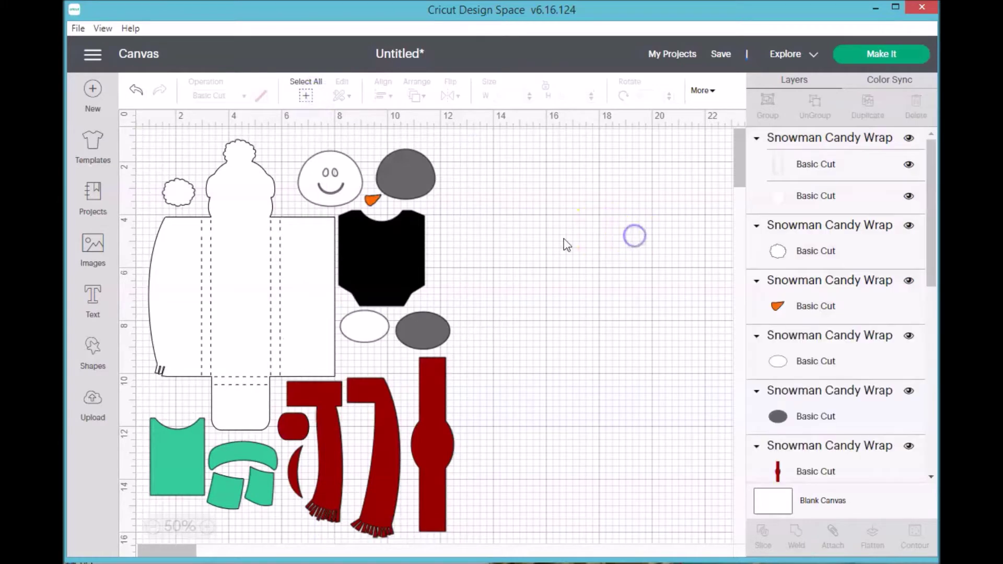
click(230, 284)
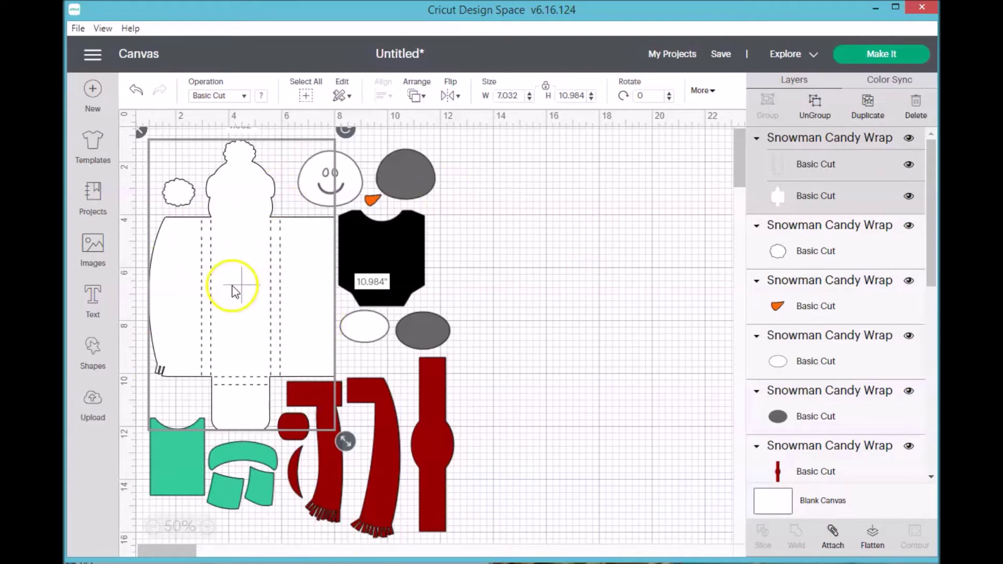
Step: Nudge the 7.032 × 10.984 in white wrap body and its score lines slightly left
drag(228, 282, 264, 291)
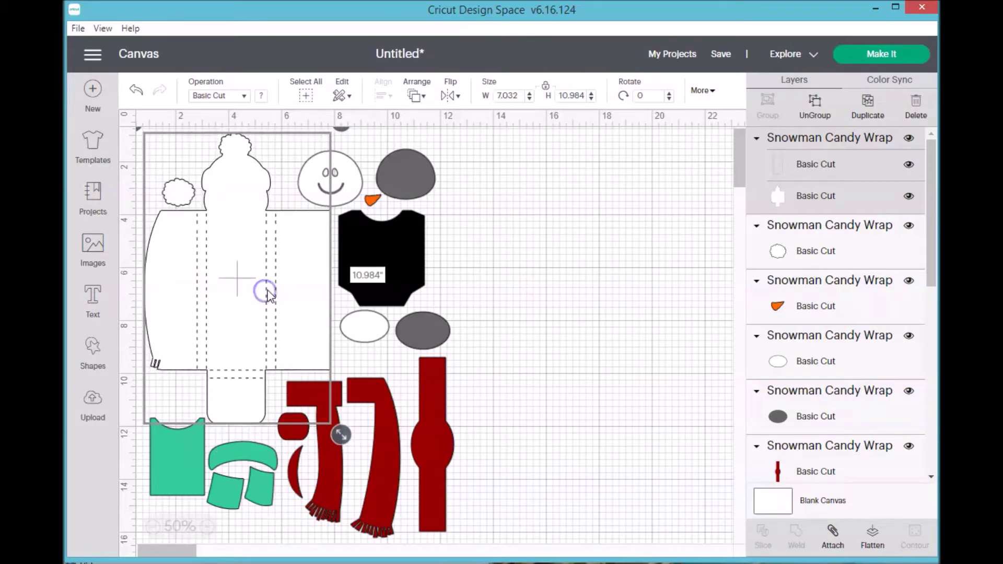
click(555, 309)
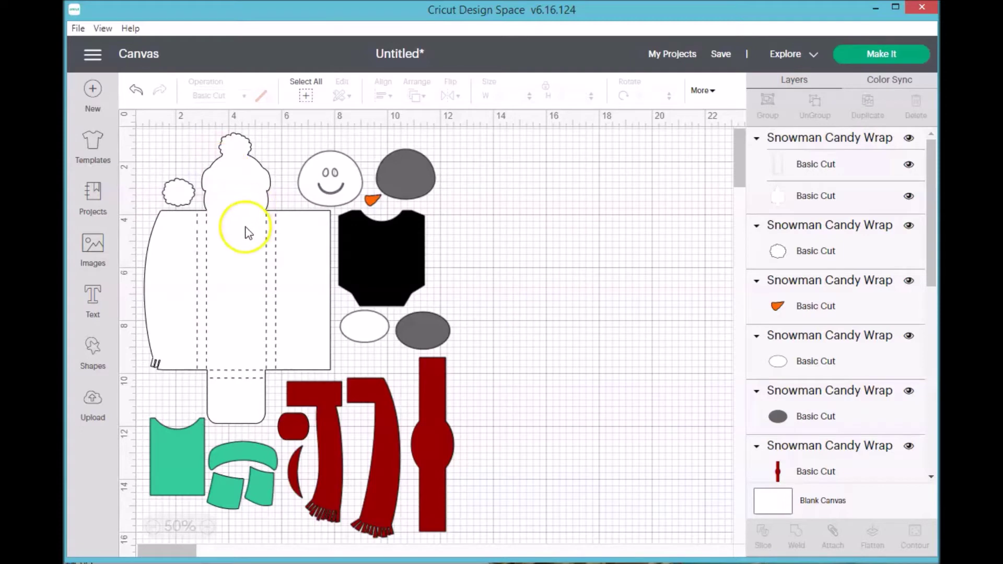
click(243, 270)
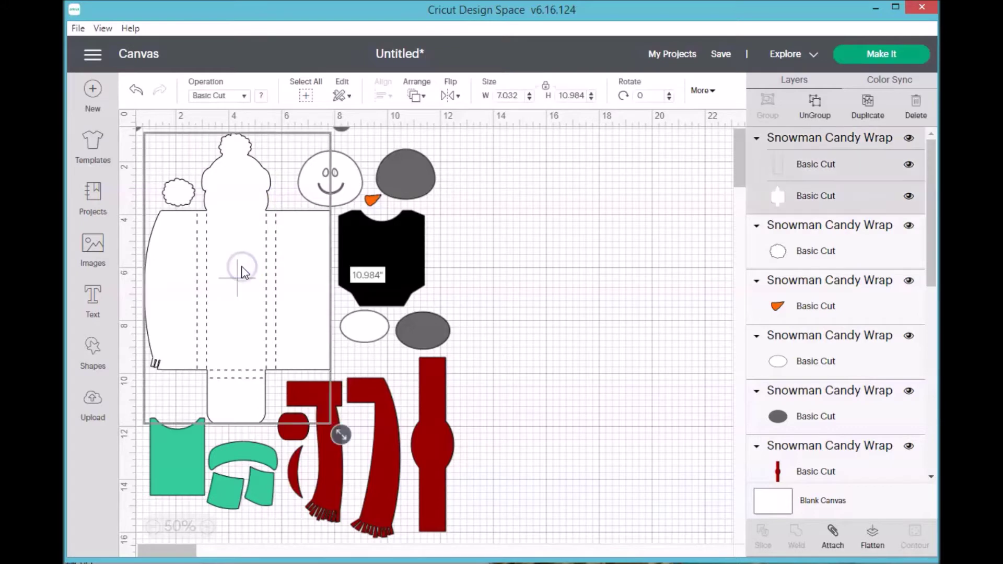
click(571, 224)
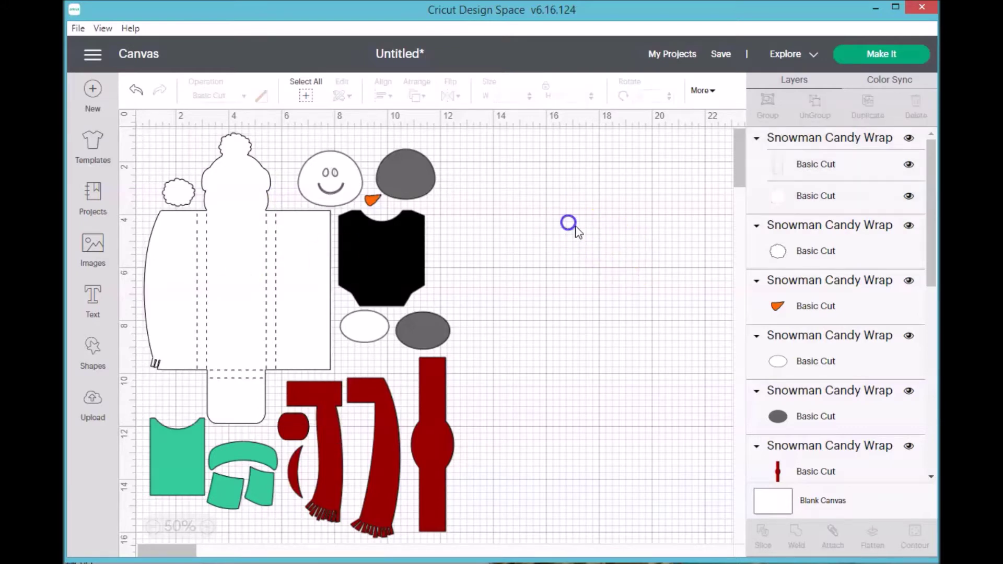
click(913, 57)
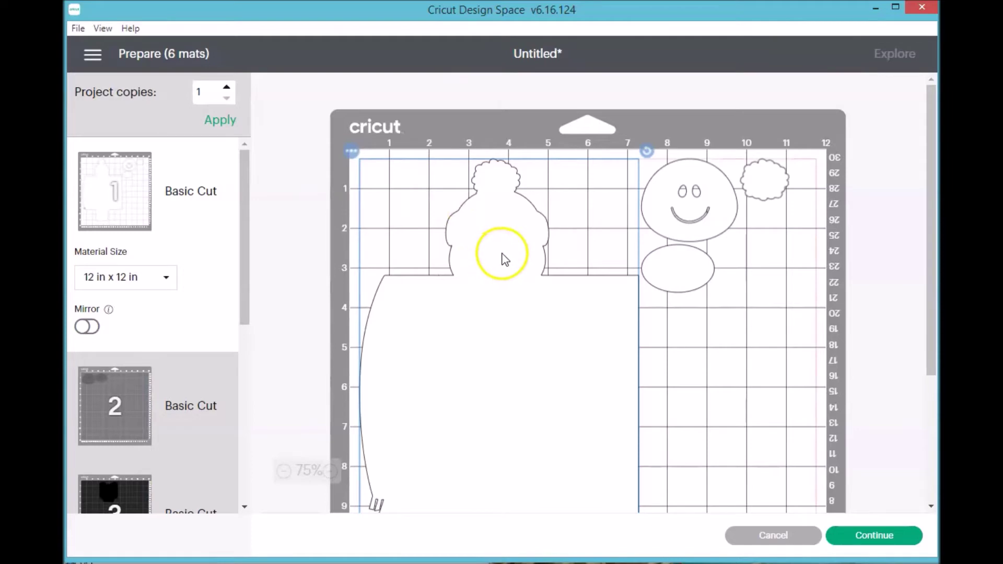
scroll(497, 352, down, 2)
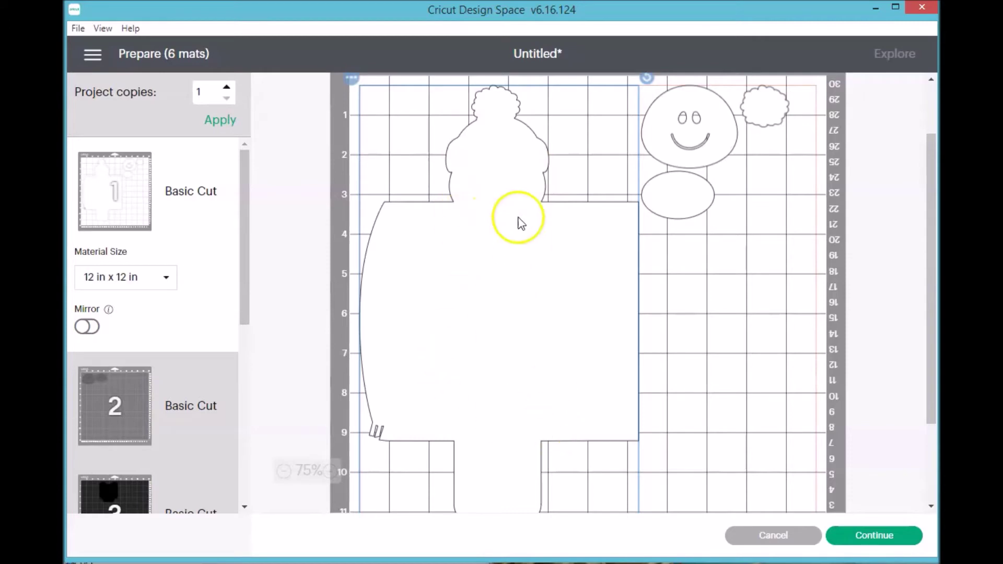
click(124, 475)
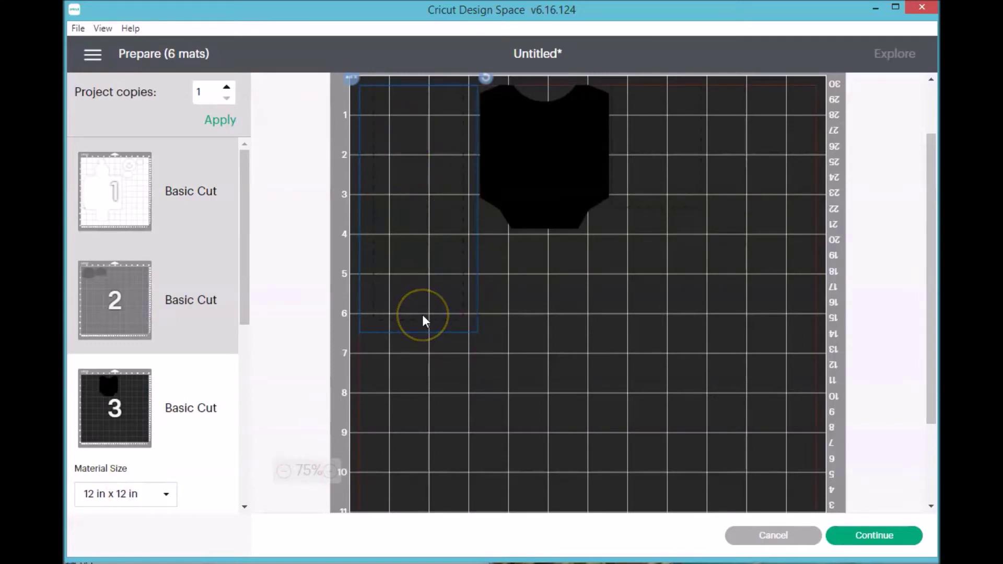
scroll(177, 374, down, 5)
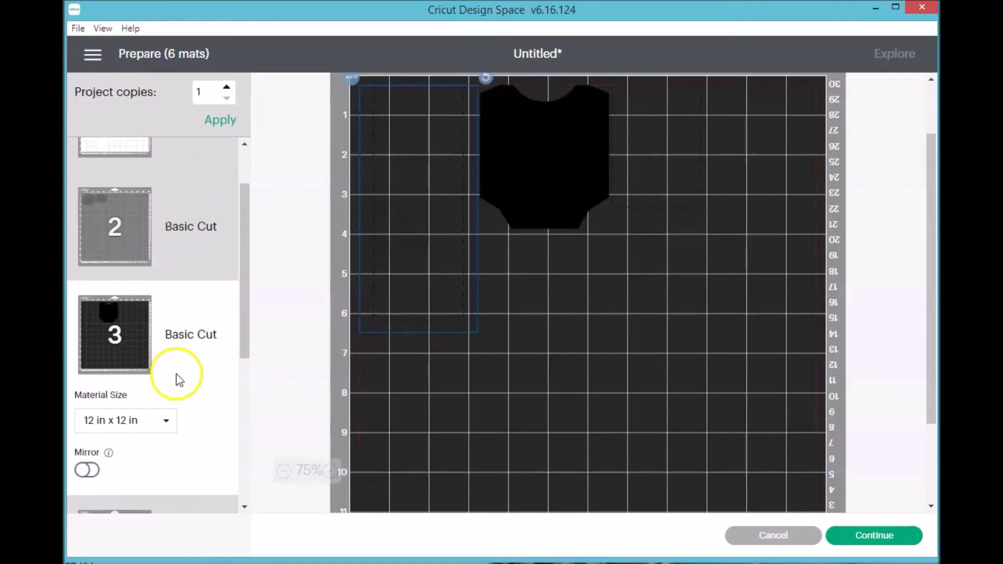
scroll(176, 372, up, 5)
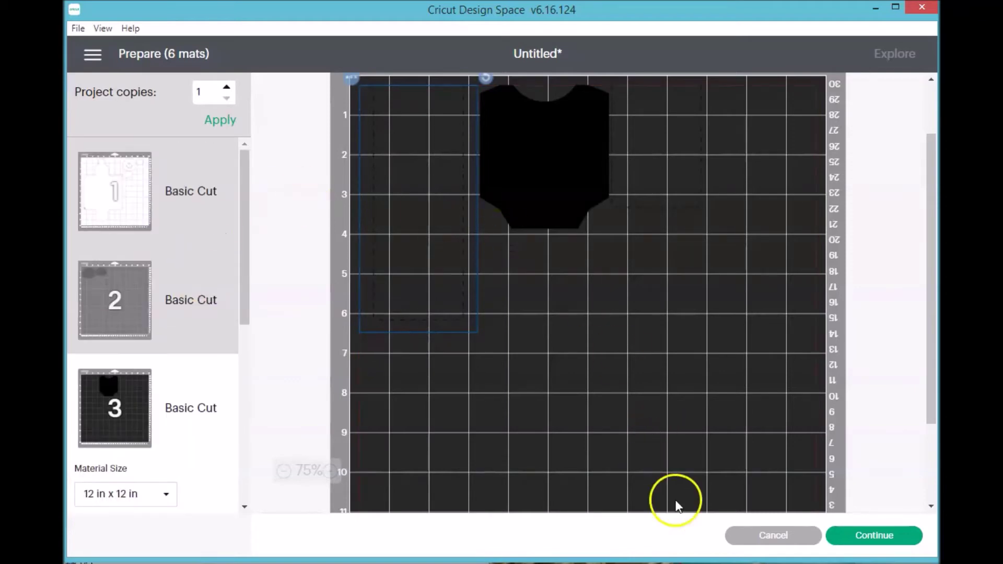
click(790, 536)
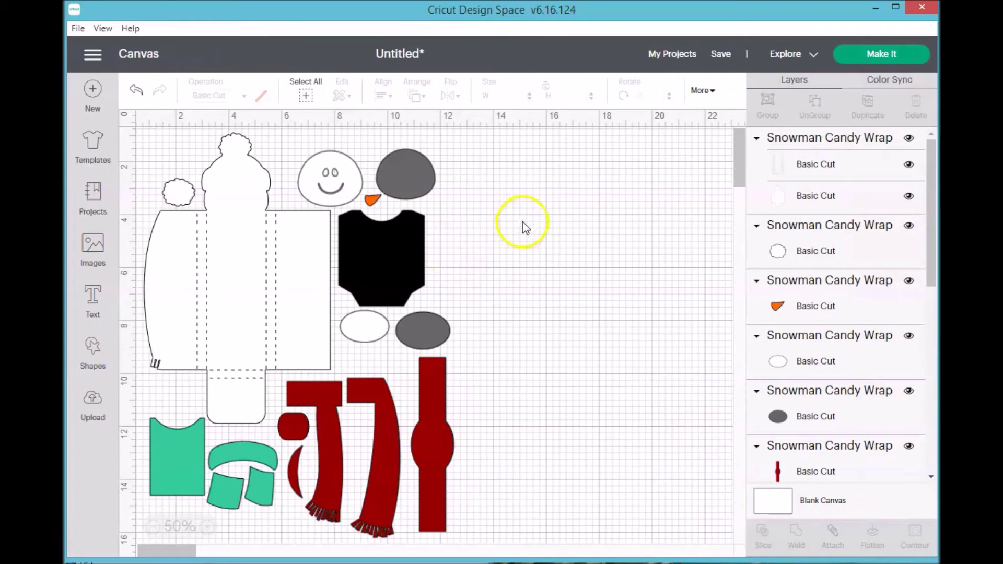
Step: Select the wrap body group's first Basic Cut layer, the 2.968 × 6.216 in dashed score lines
click(650, 259)
click(286, 275)
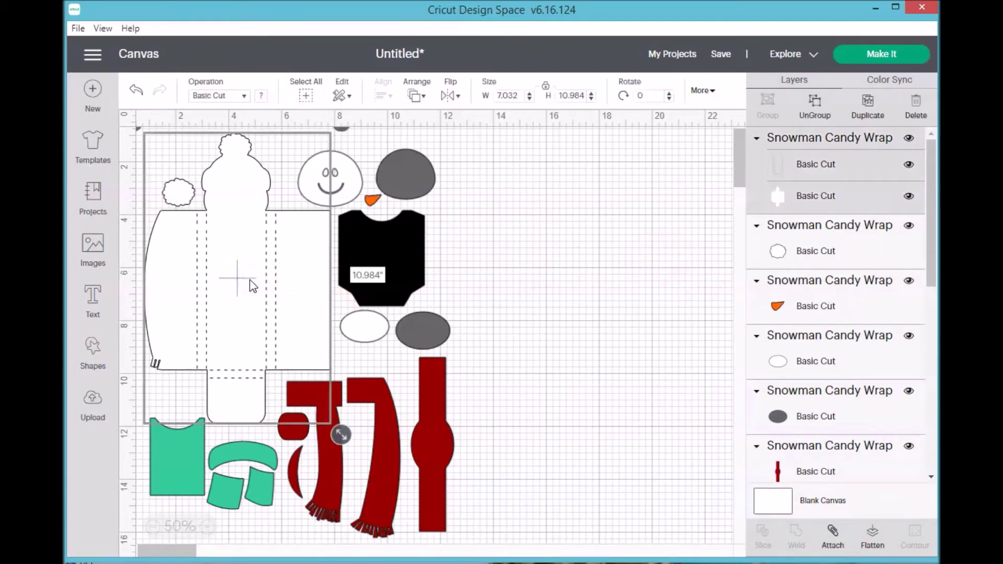
click(833, 198)
click(832, 169)
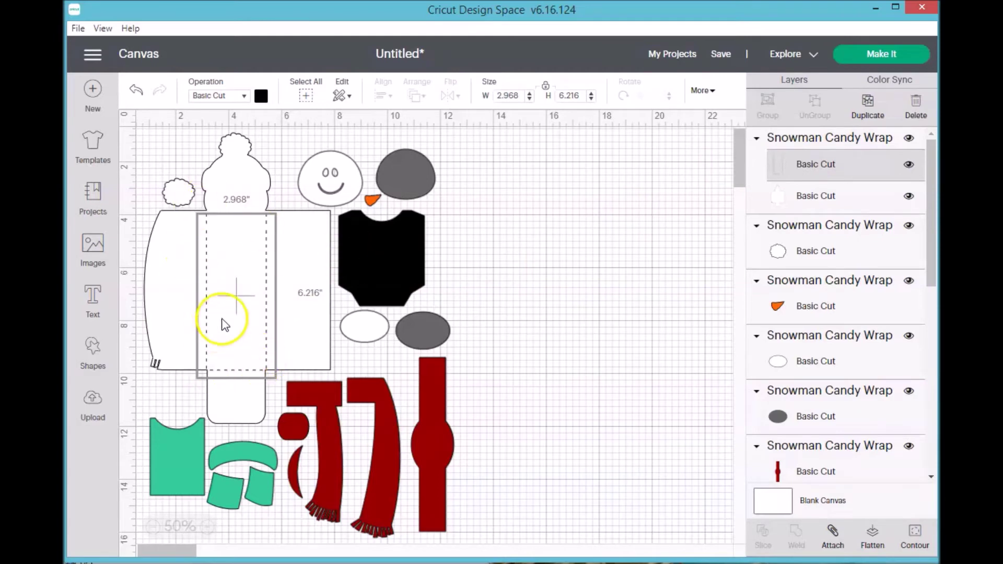
click(244, 97)
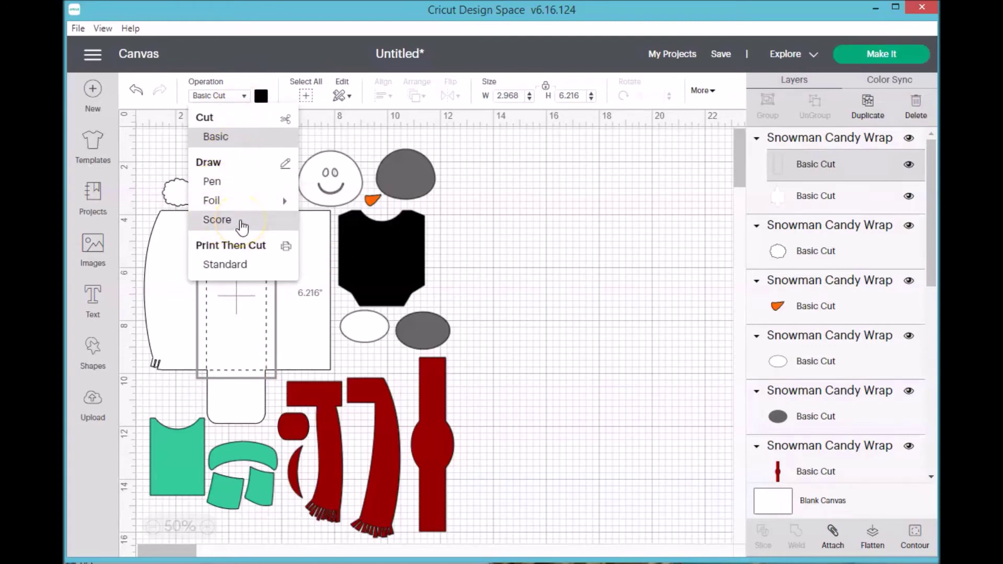
click(659, 269)
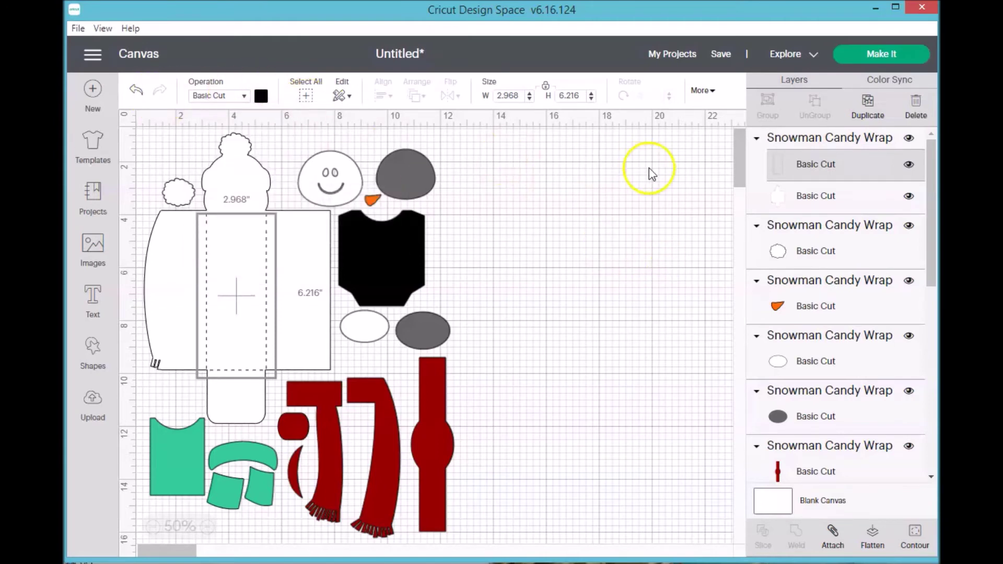
click(602, 227)
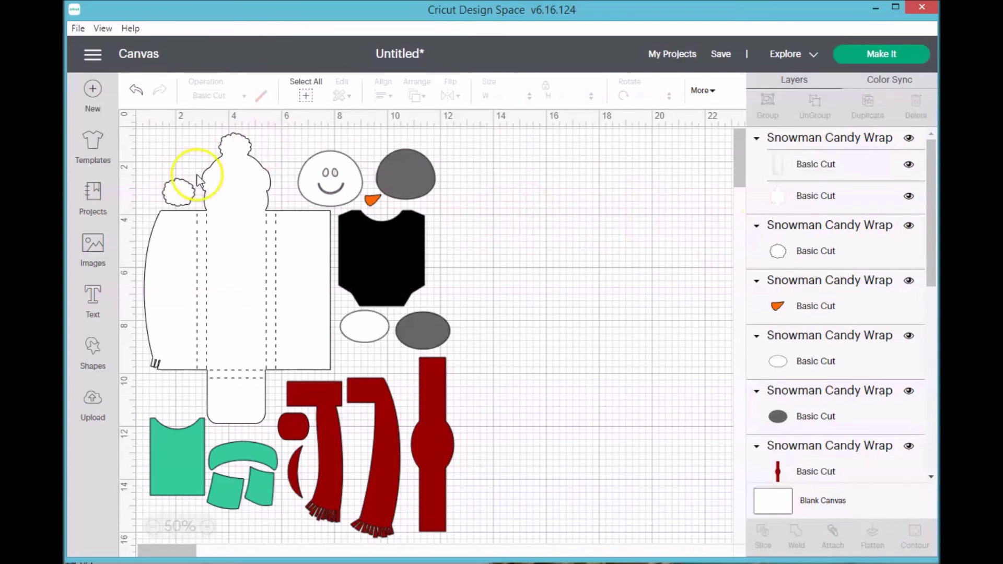
click(227, 172)
drag(227, 172, 231, 178)
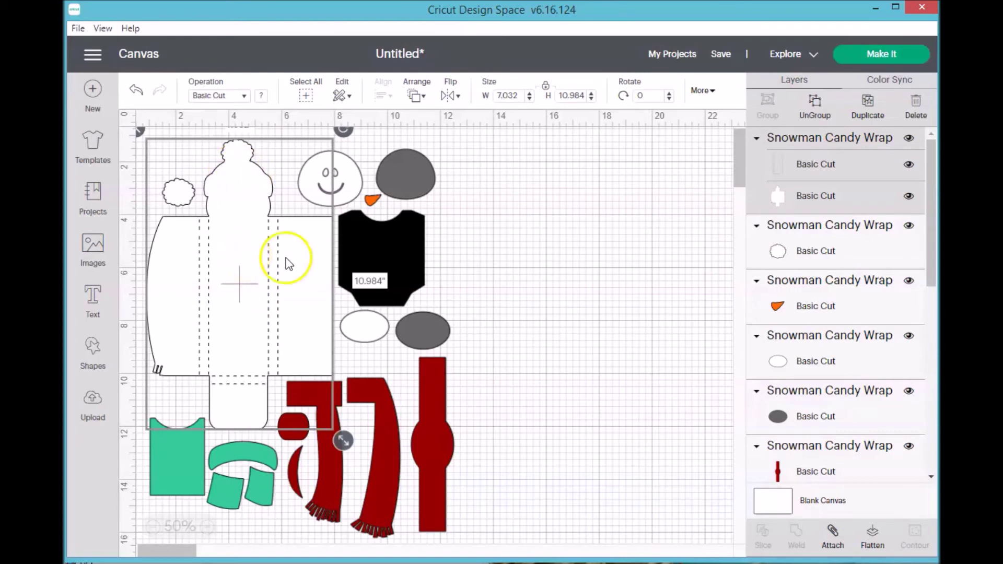
Step: Attach the wrap body and the black sweater each to their dashed score lines
click(834, 538)
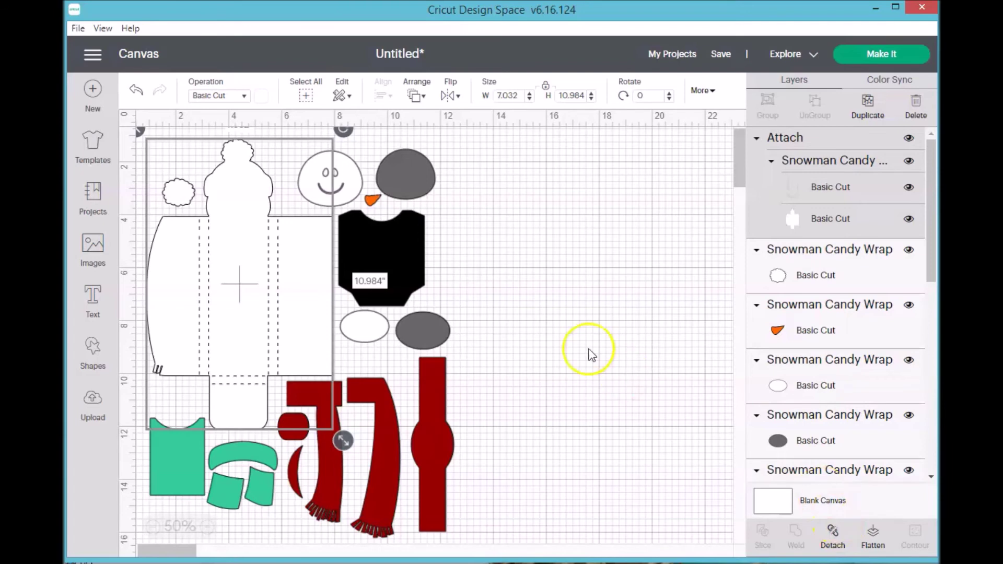
click(398, 263)
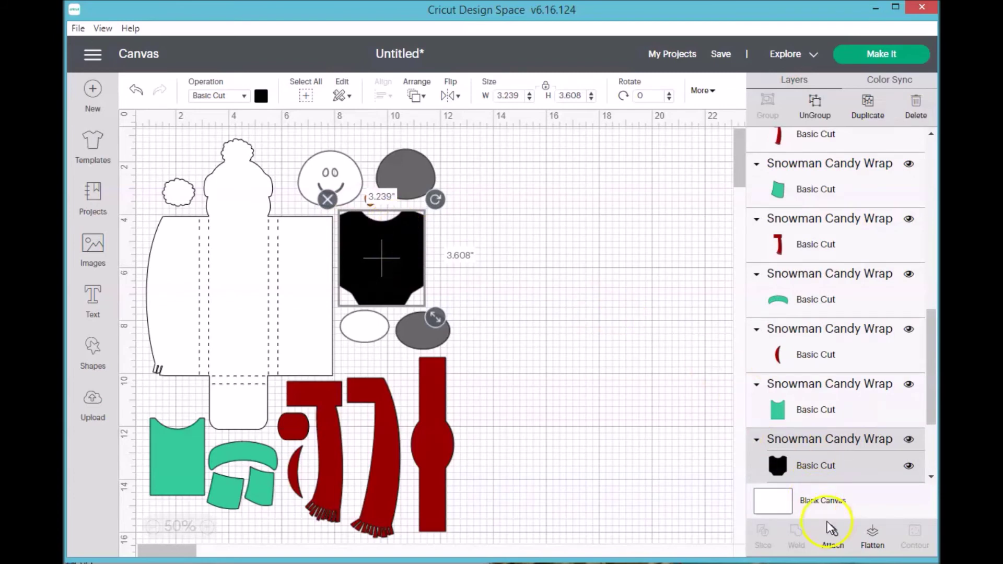
click(833, 538)
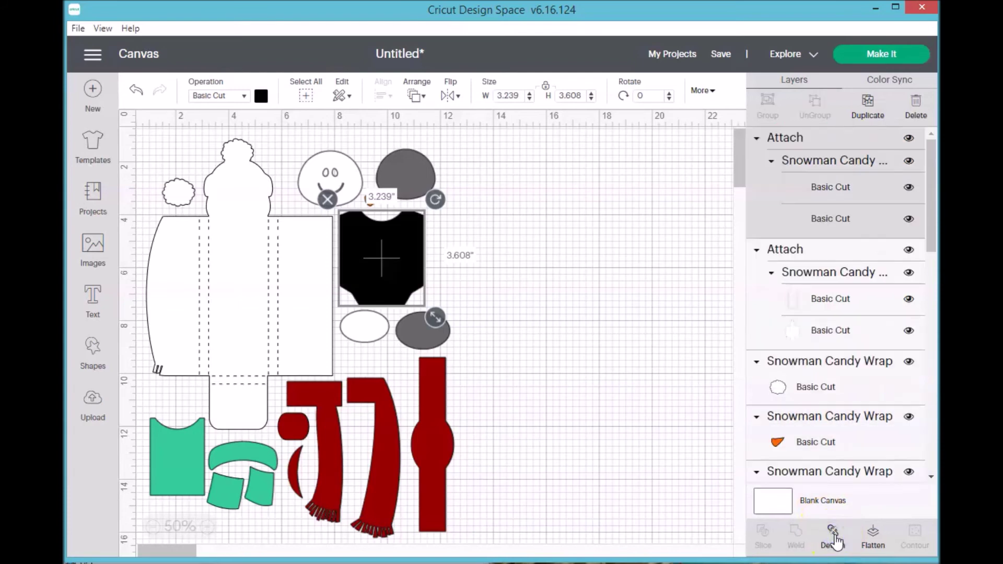
Step: Clear the selection and preview the cut mats, now 6 in total
click(599, 288)
click(759, 175)
click(906, 58)
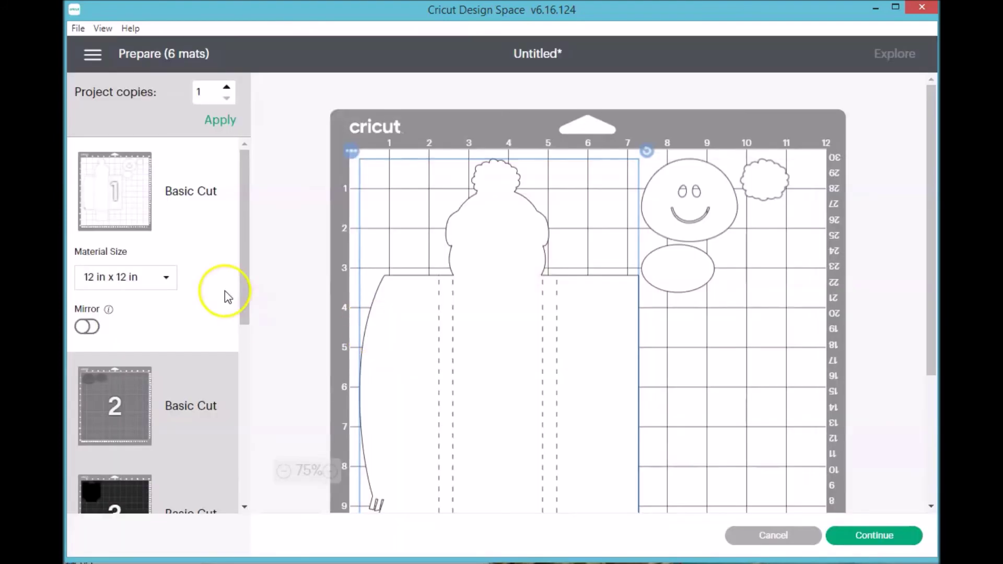
Step: Verify mat 1 holds the white wrap body with its score lines, then reselect the body on the canvas
click(499, 268)
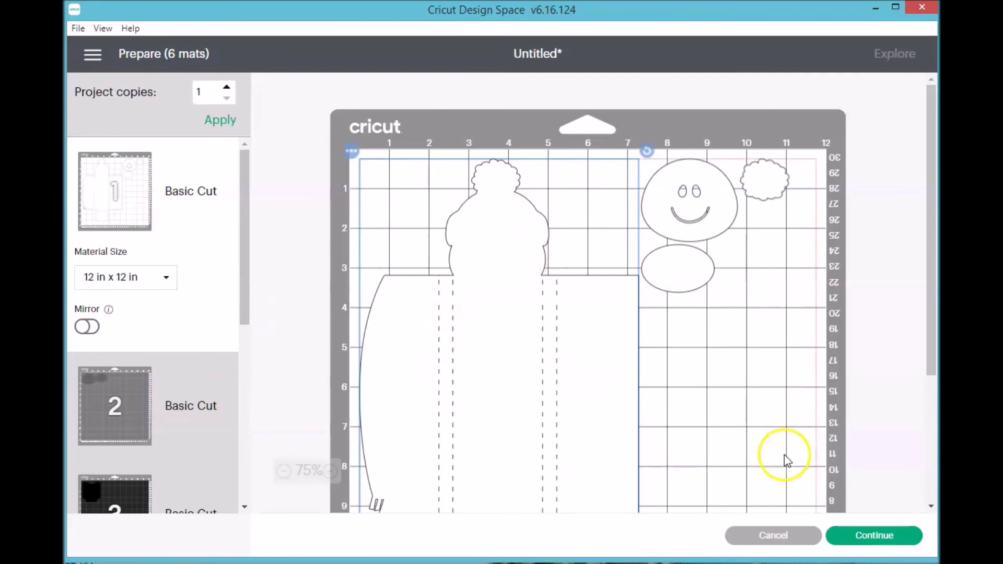
click(775, 536)
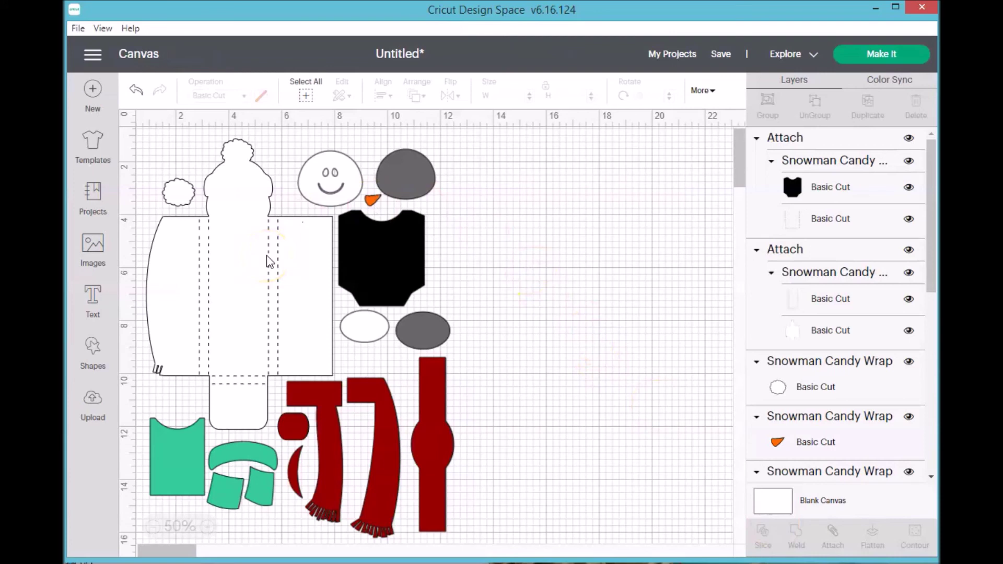
click(268, 261)
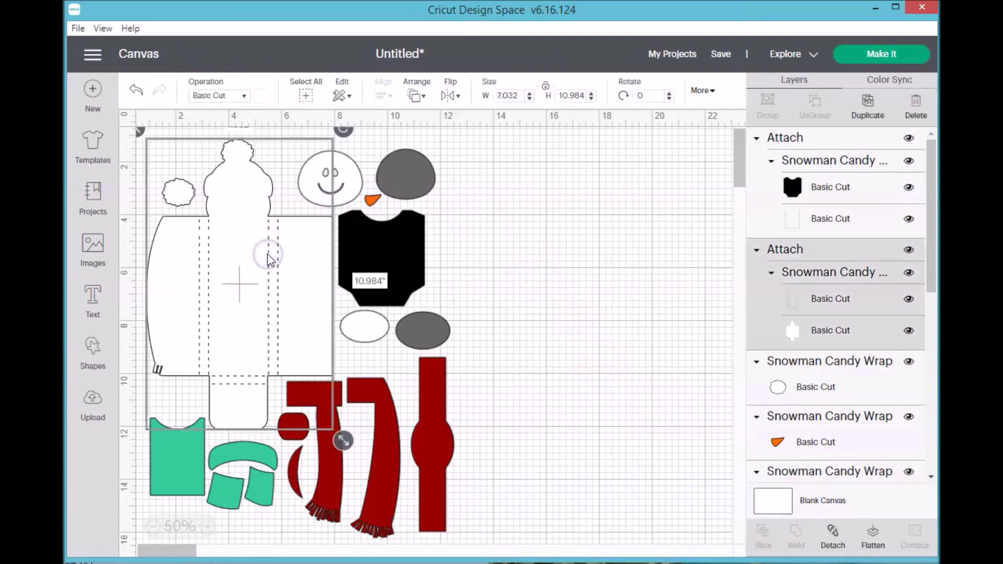